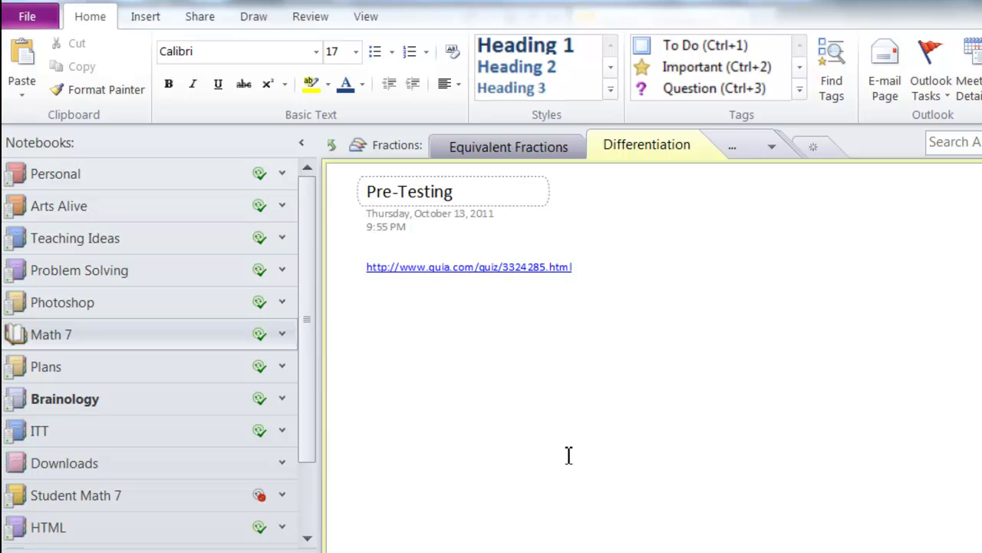
# - Open Math 7's Notebook Properties and start changing its sync location
pyautogui.rightClick(132, 335)
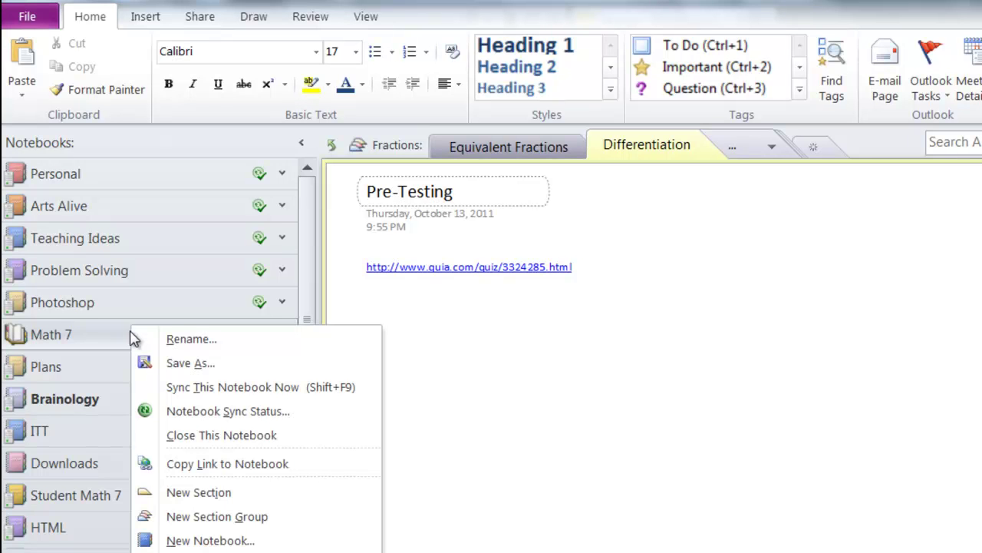
pyautogui.click(171, 366)
pyautogui.click(230, 342)
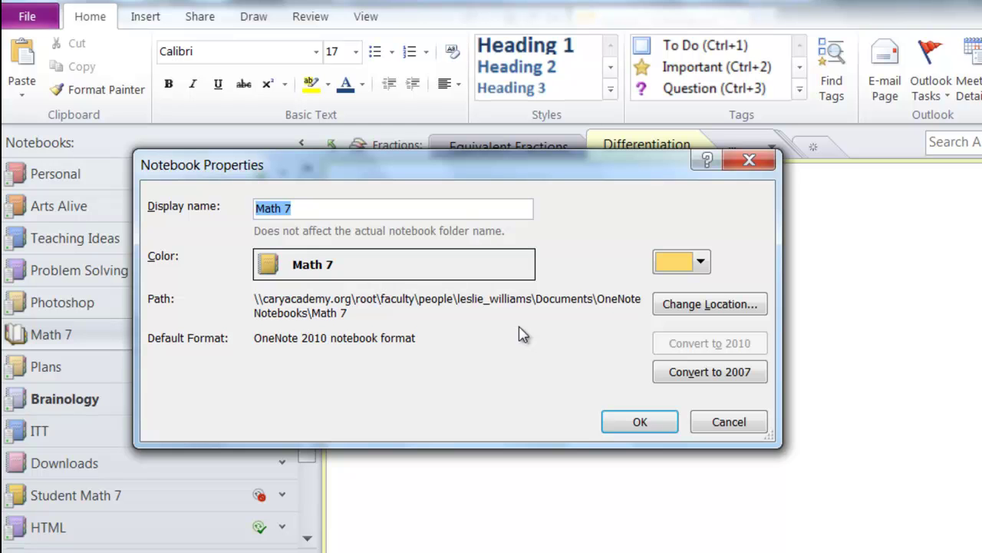
pyautogui.click(686, 305)
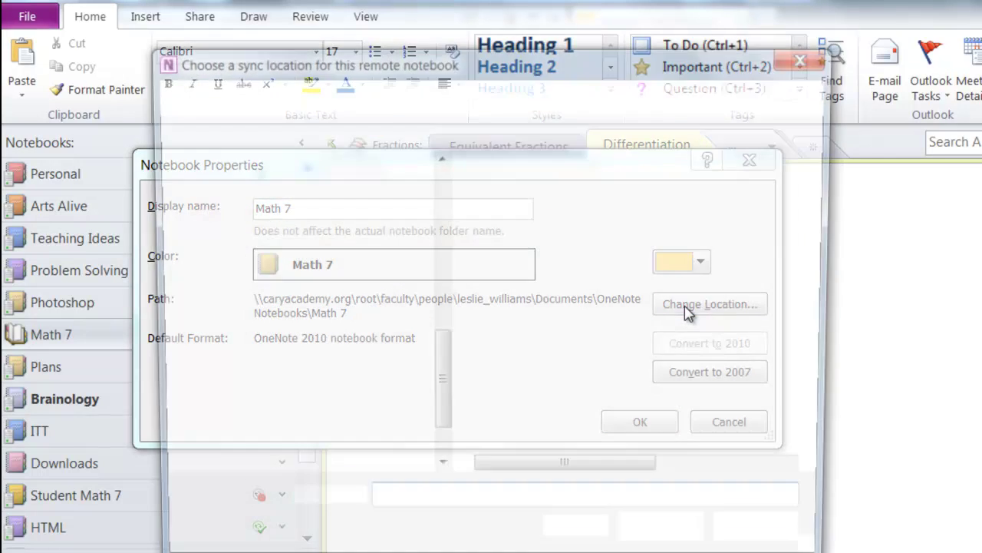
pyautogui.click(540, 93)
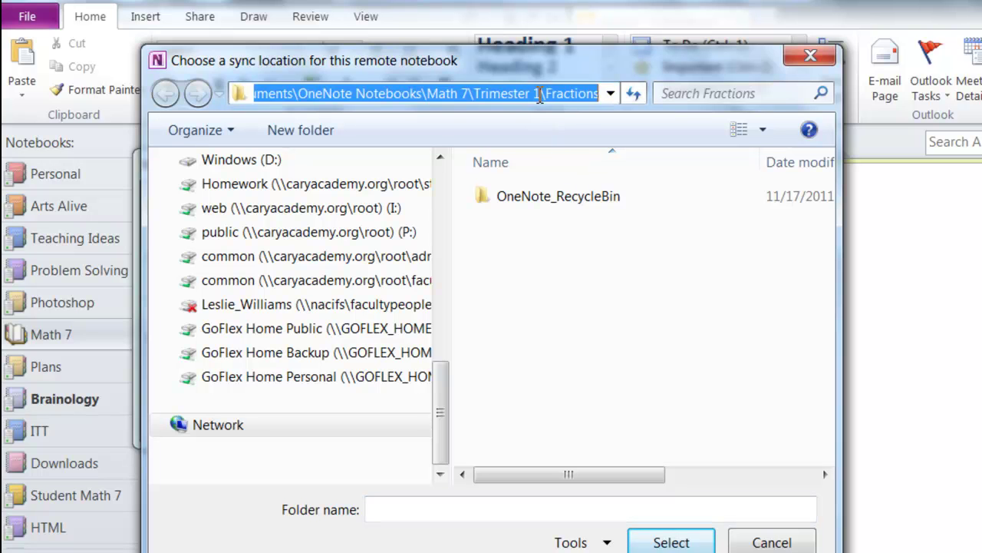
pyautogui.write('http')
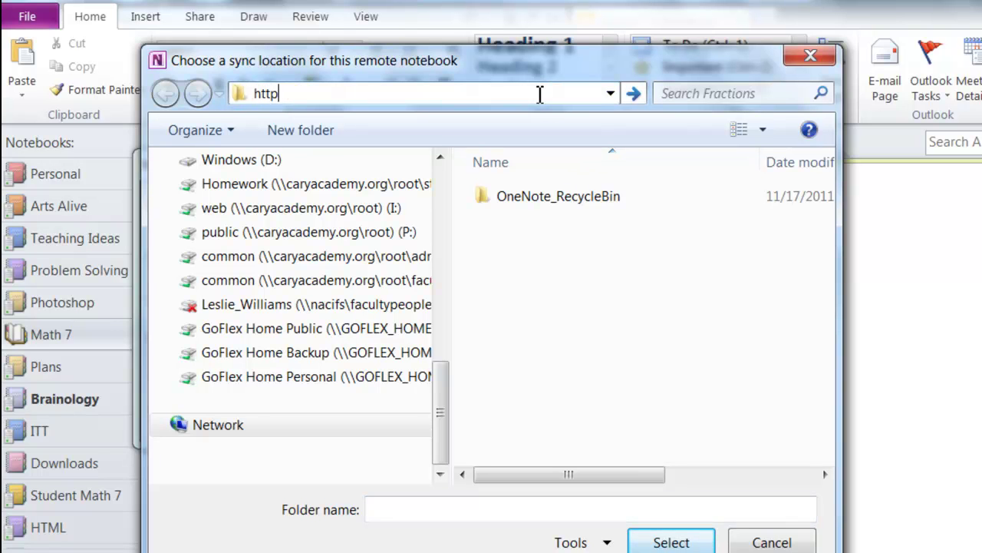
pyautogui.write('s://sharepoint.')
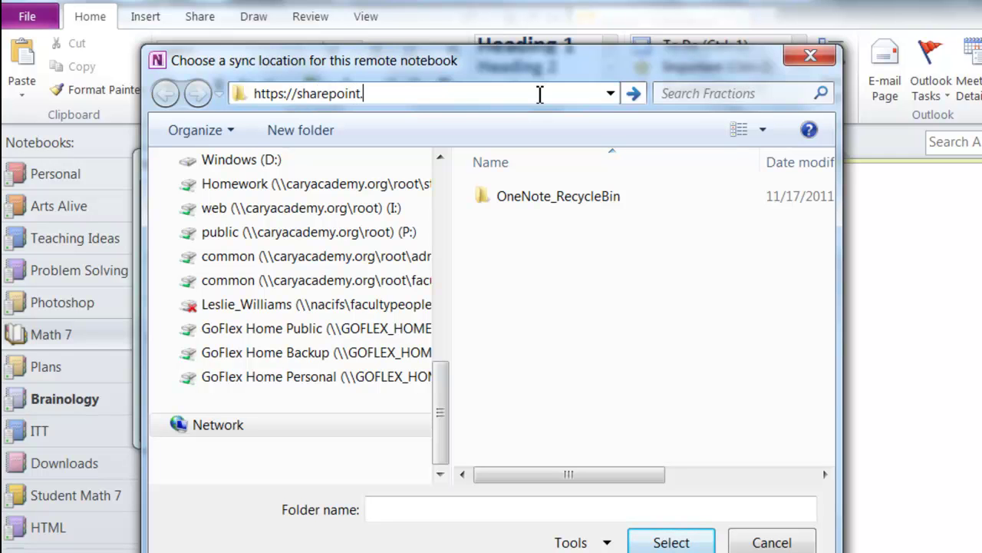
pyautogui.write('caryacademy')
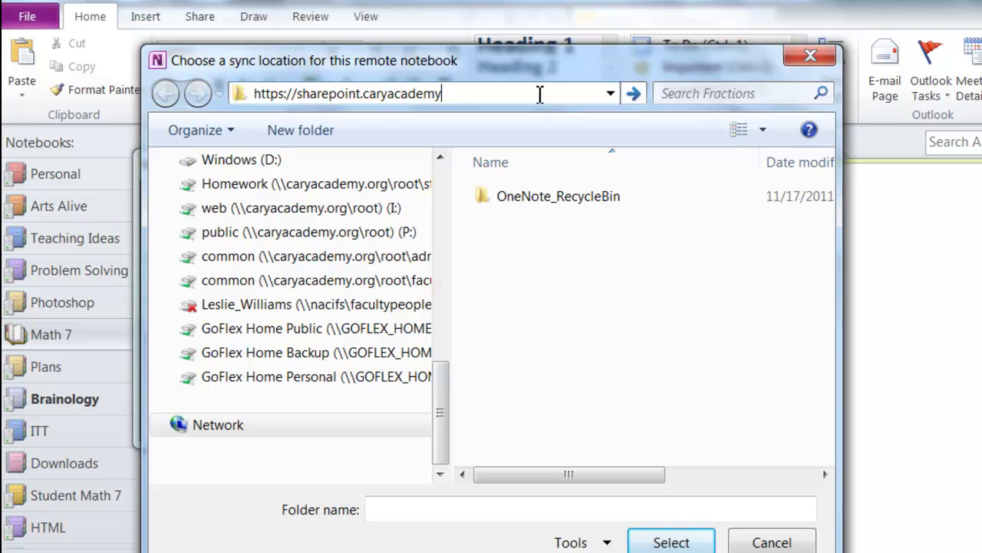
pyautogui.write('.org/homework')
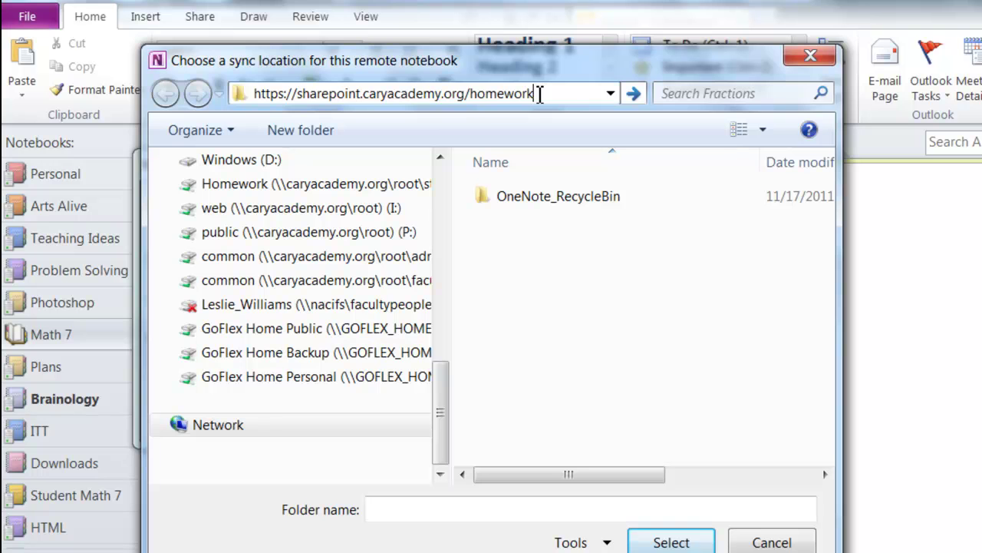
pyautogui.press('Return')
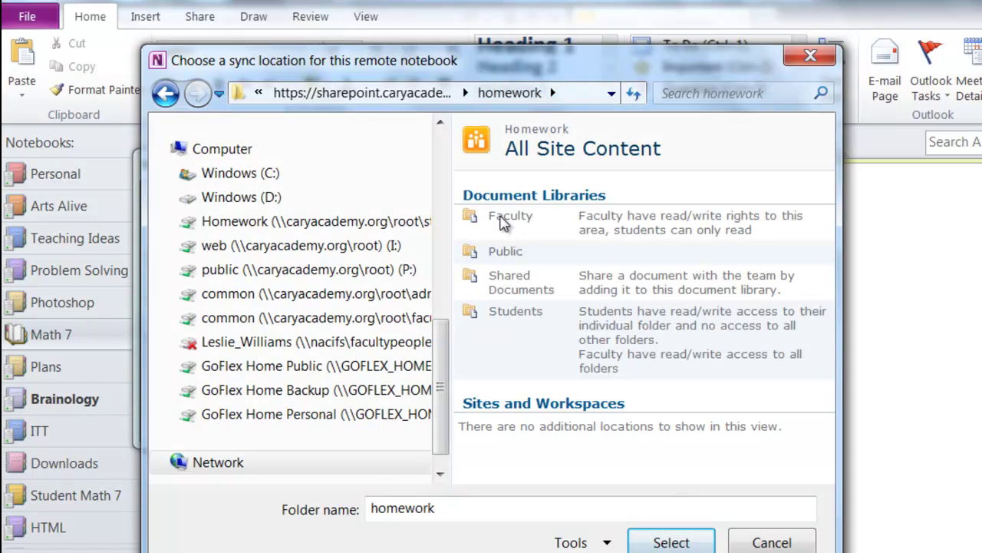
# - Select the teacher's personal folder in the Faculty library as Math 7's sync location
pyautogui.doubleClick(503, 218)
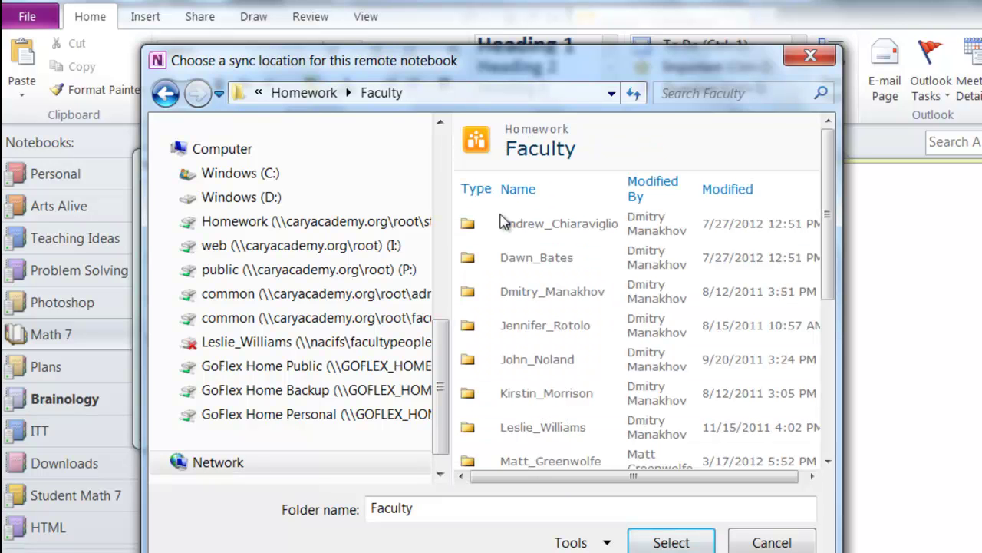
pyautogui.doubleClick(535, 429)
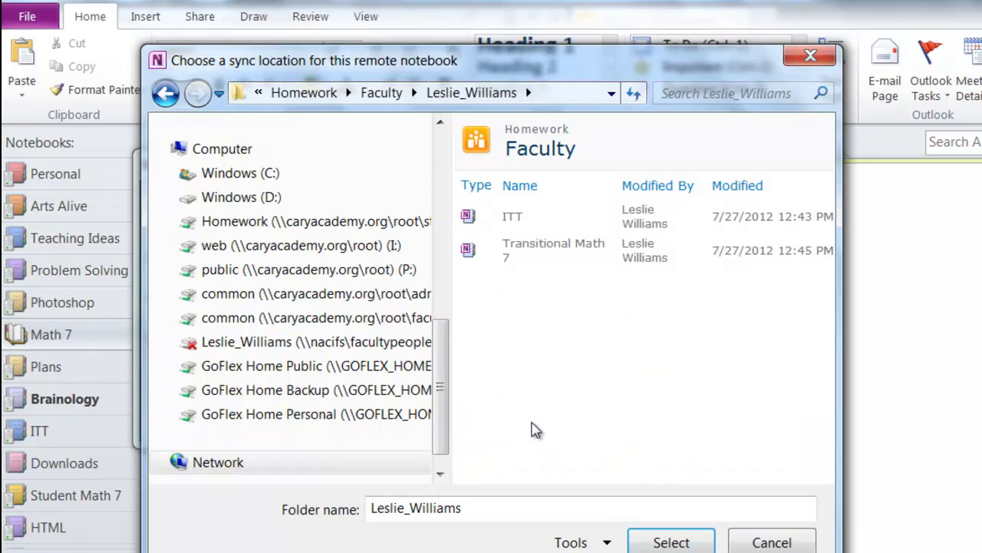
pyautogui.click(687, 544)
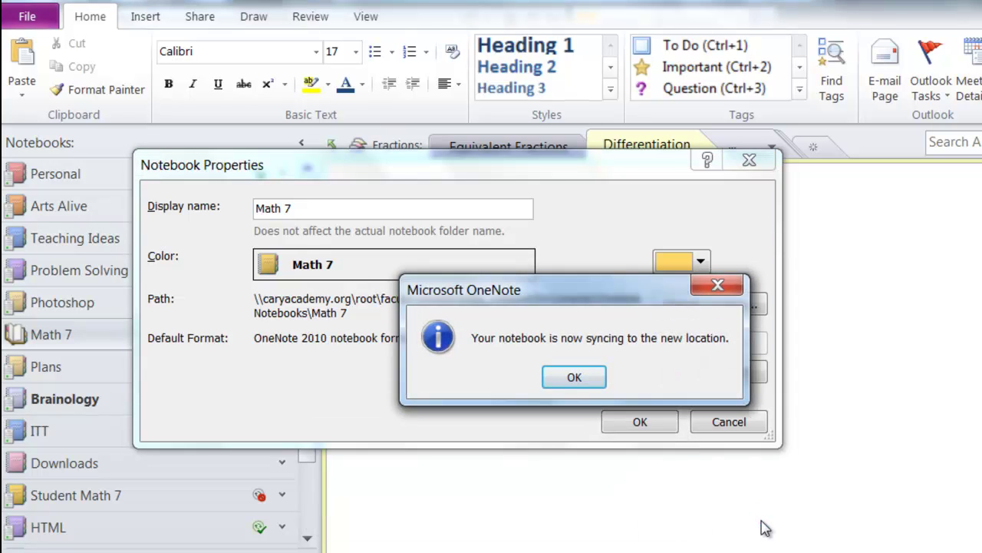
# - Acknowledge the 'now syncing' message and switch to the Homework site in the browser
pyautogui.click(574, 377)
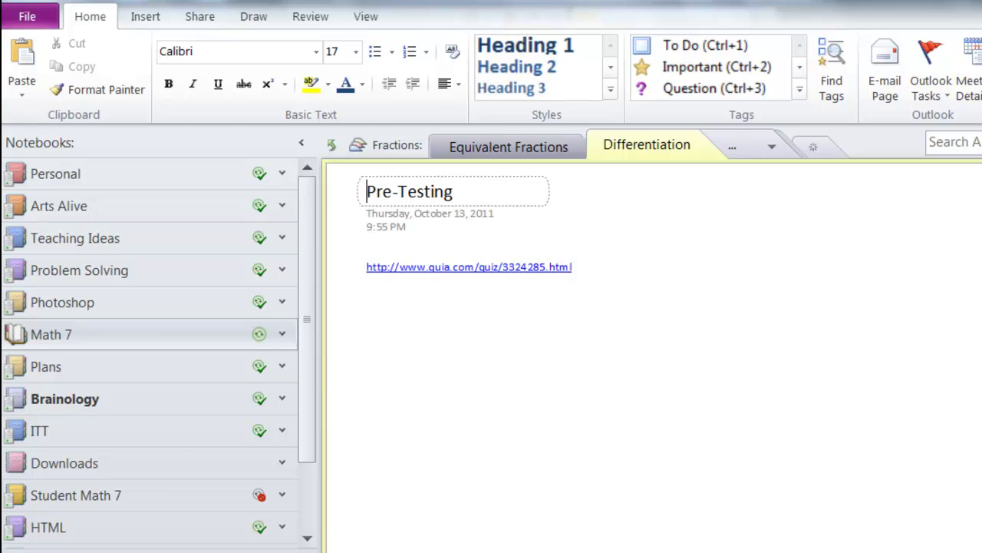
pyautogui.hotkey('alt', 'Tab')
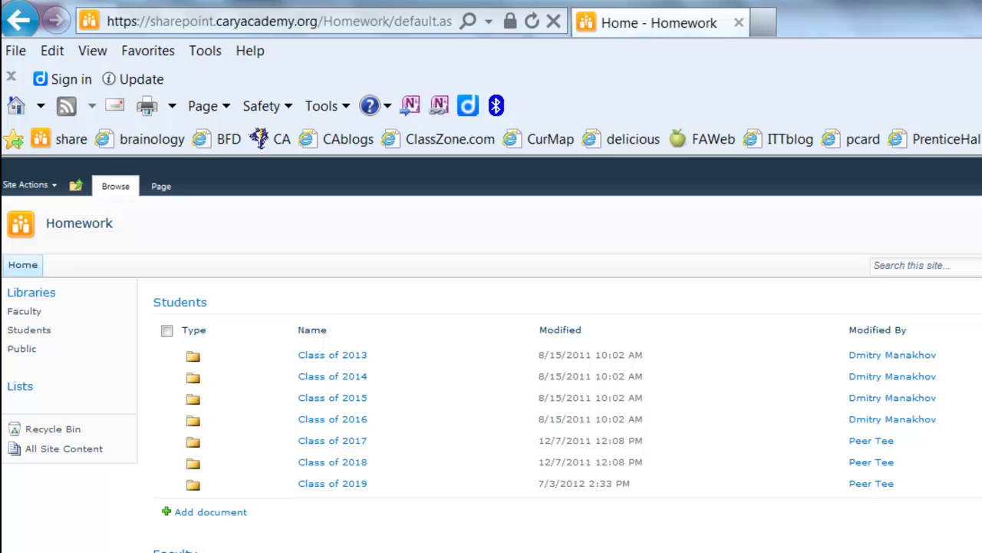
# - Scroll down to the Faculty library and open the teacher's folder on the SharePoint site
pyautogui.scroll(-5, 491, 369)
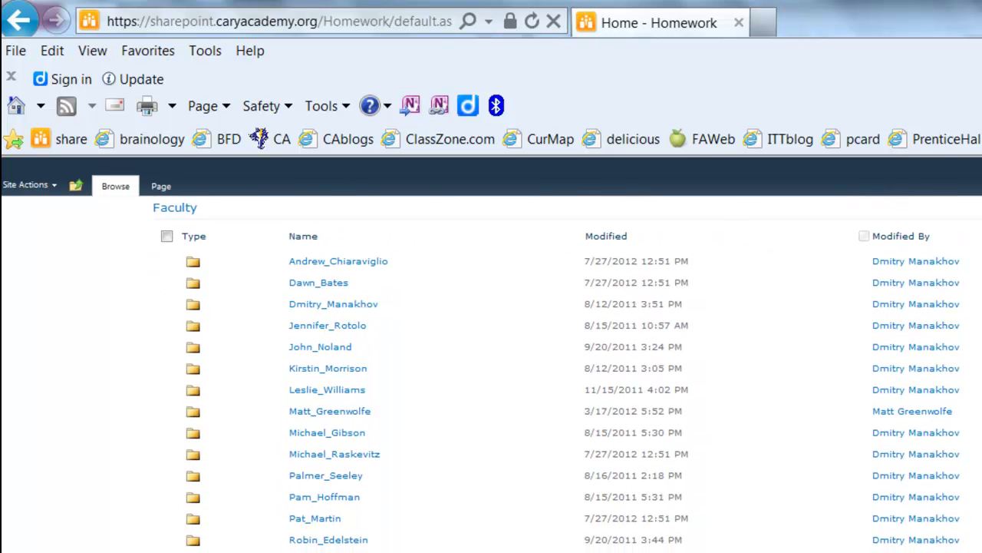
pyautogui.click(322, 392)
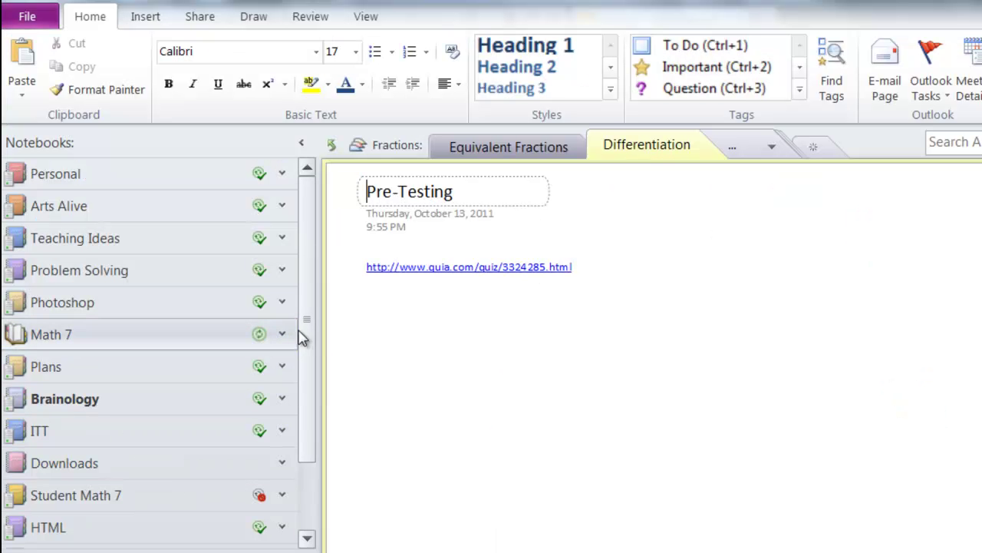
# - Expand Math 7 in the notebook list to show its sections
pyautogui.click(282, 335)
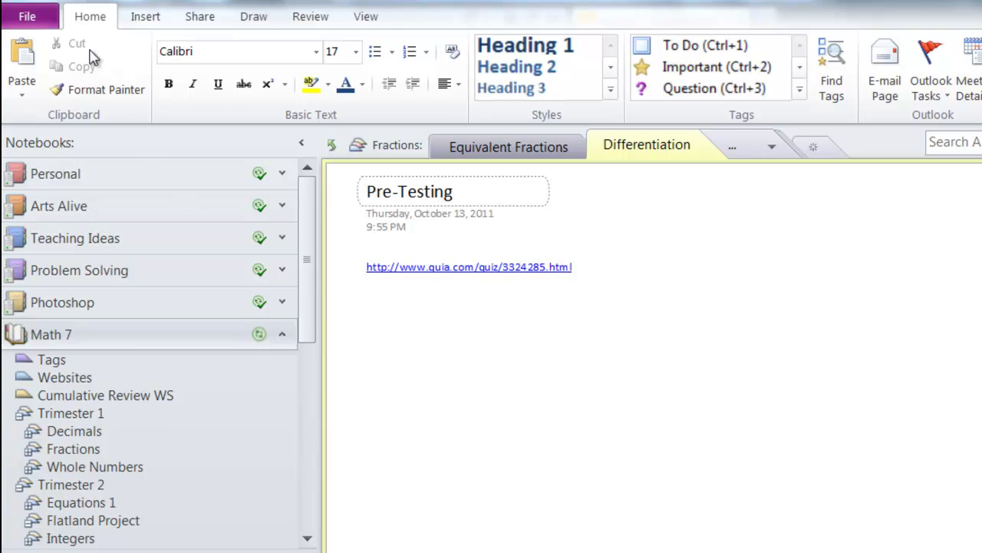
# - Start a new Network-stored notebook named 'Pretend Notebook'
pyautogui.click(27, 17)
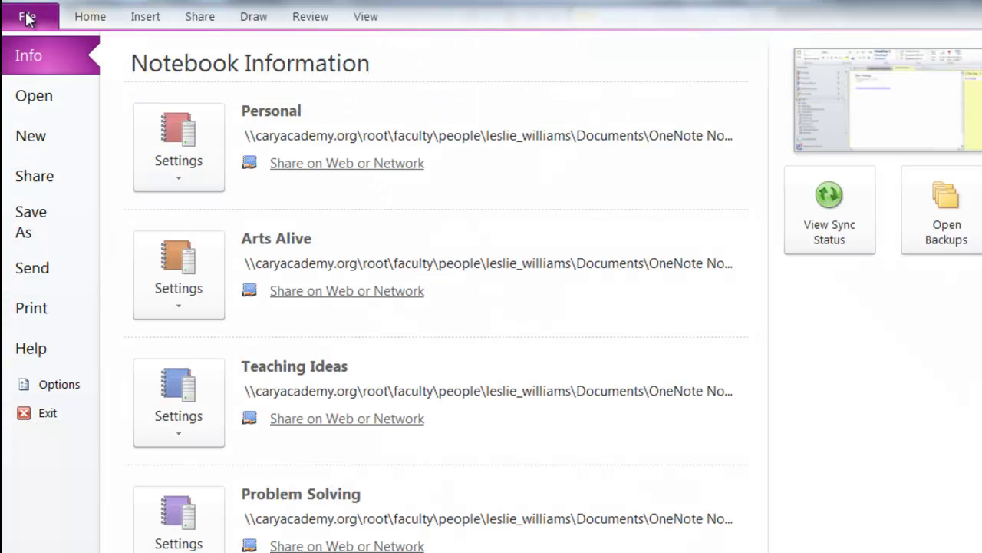
pyautogui.click(28, 142)
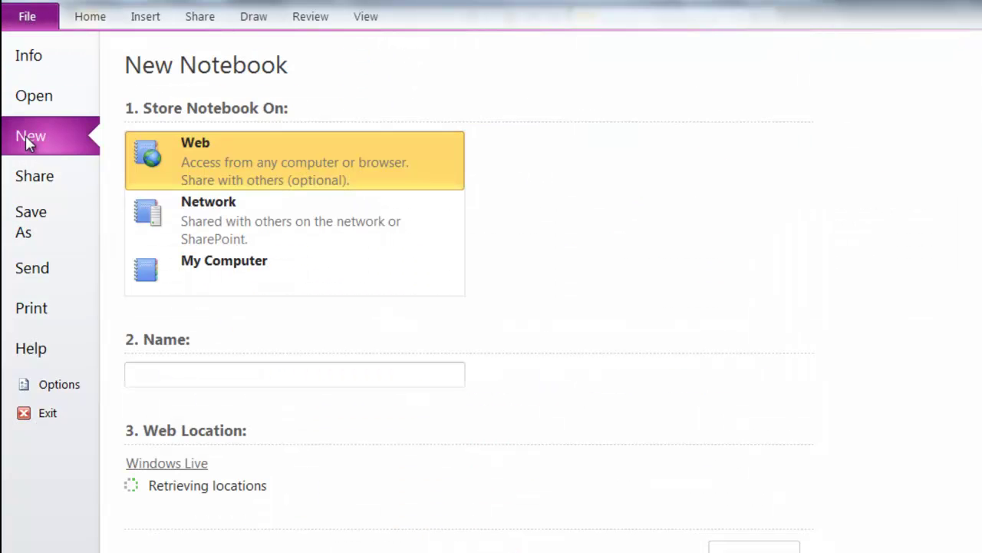
pyautogui.click(206, 215)
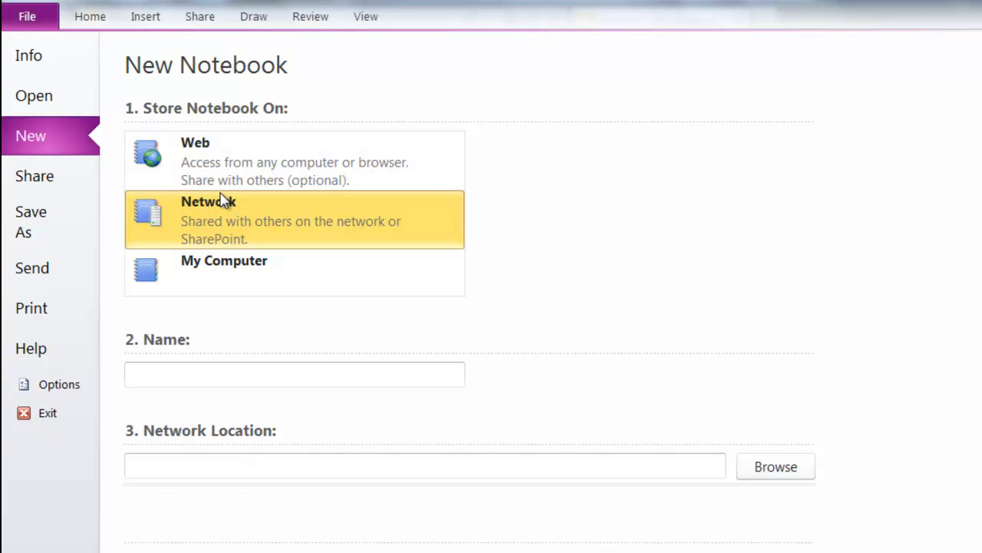
pyautogui.click(208, 371)
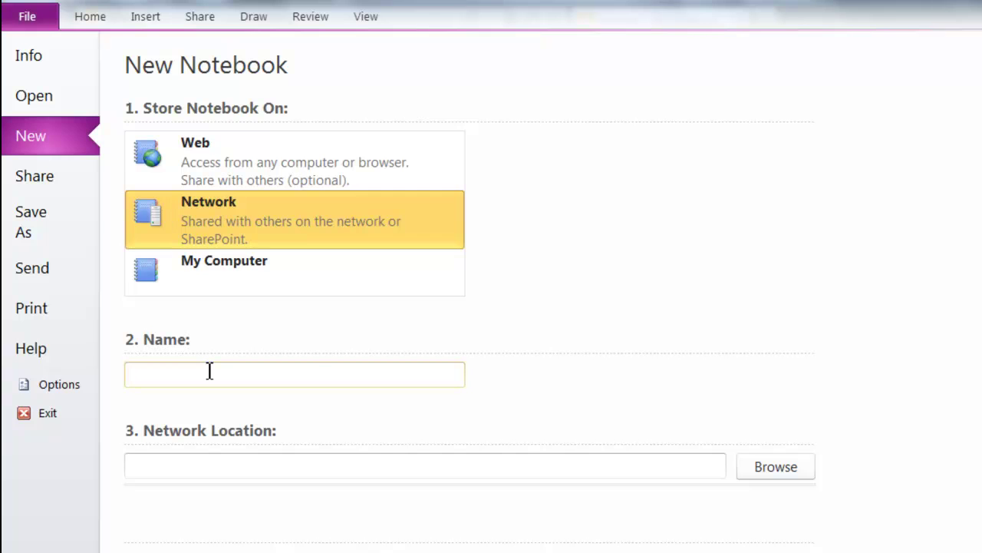
pyautogui.write('Pretend Notebook')
pyautogui.click(192, 465)
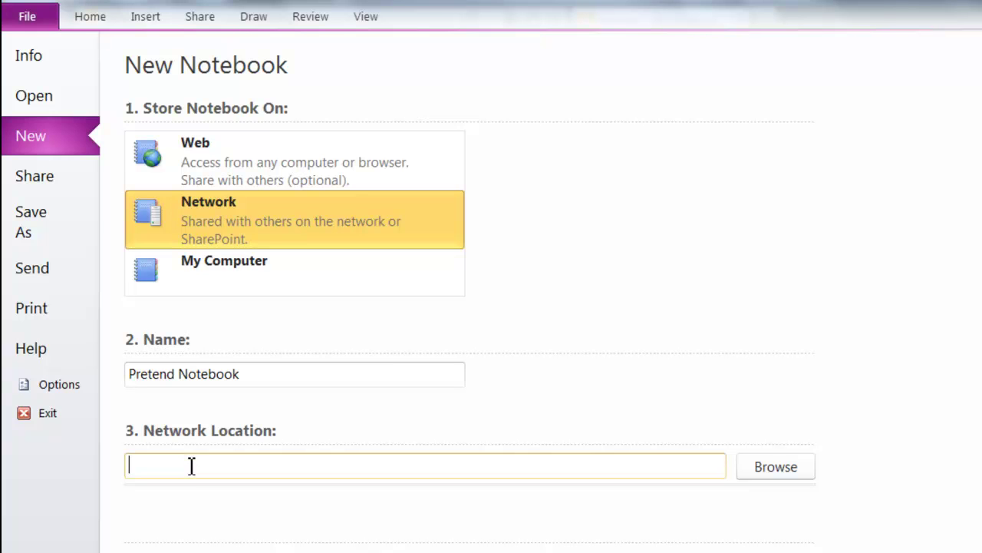
pyautogui.write('https://sharepoint')
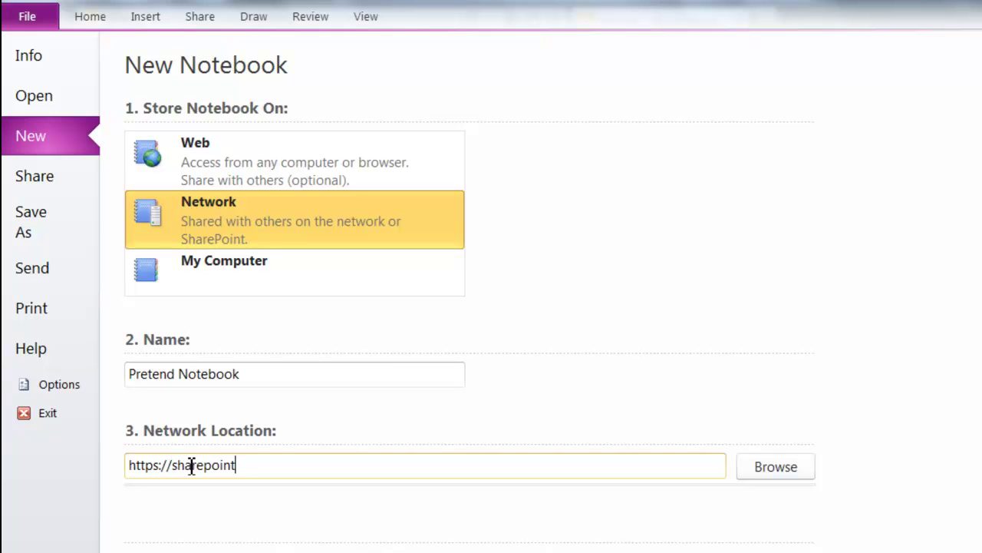
pyautogui.write('.caryacademy')
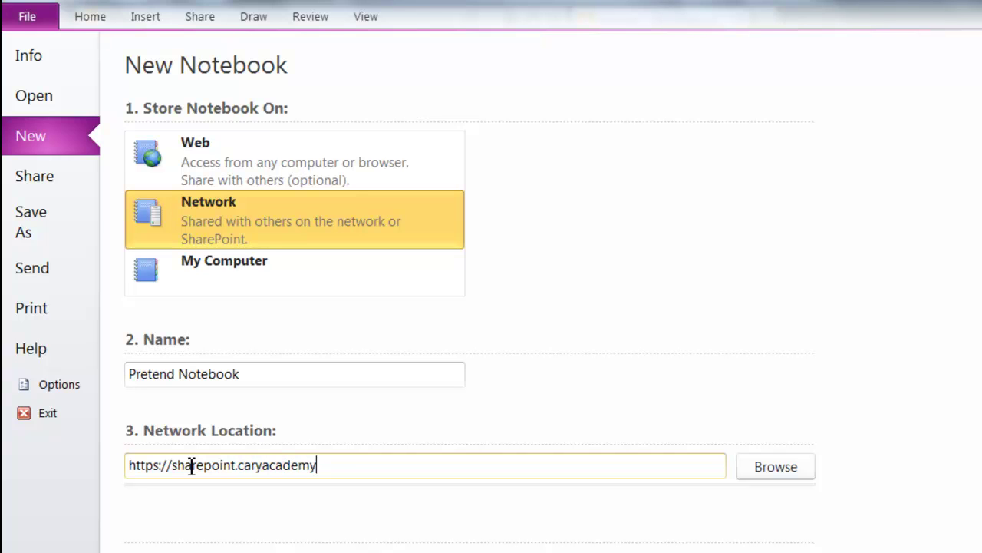
pyautogui.write('.org/homework')
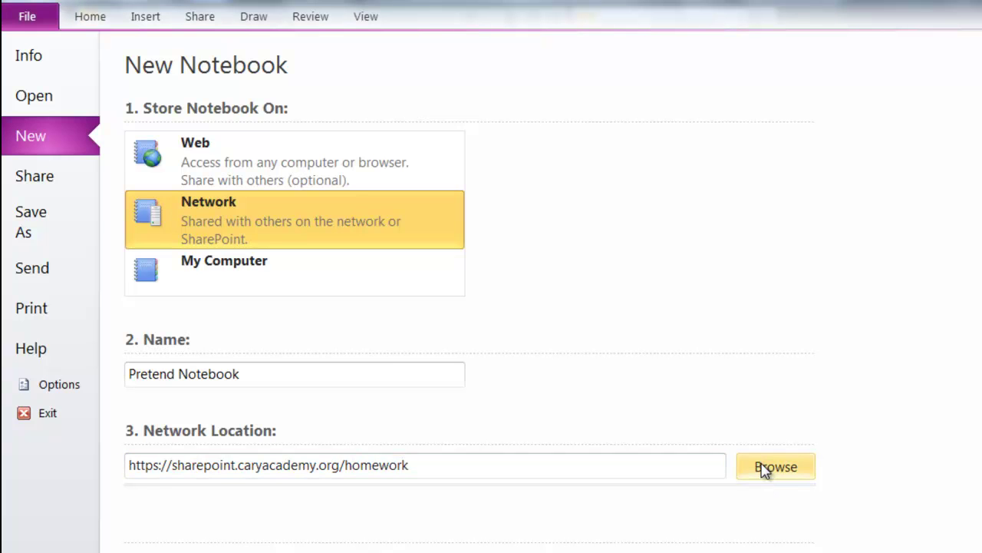
# - Choose the teacher's personal folder in the Faculty library as Pretend Notebook's location
pyautogui.click(758, 463)
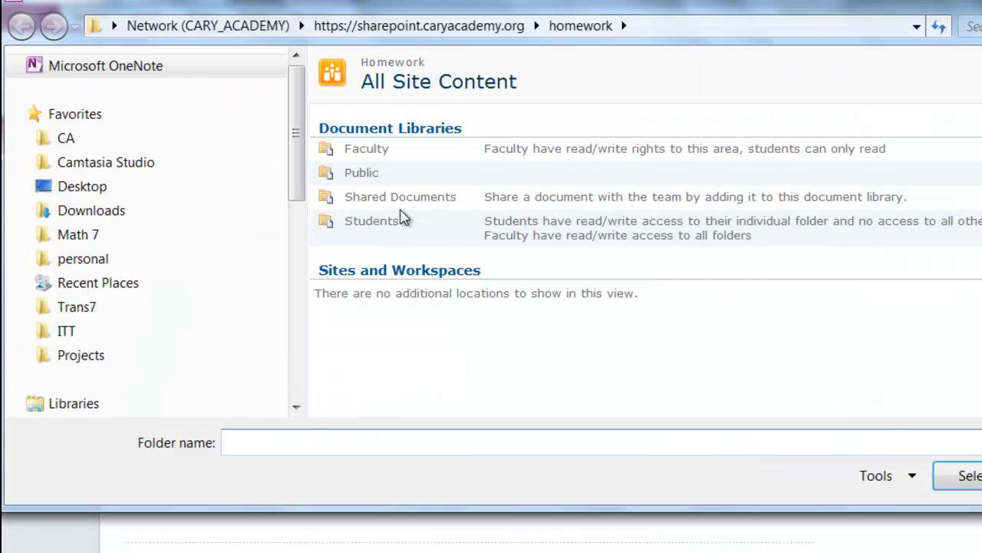
pyautogui.doubleClick(366, 153)
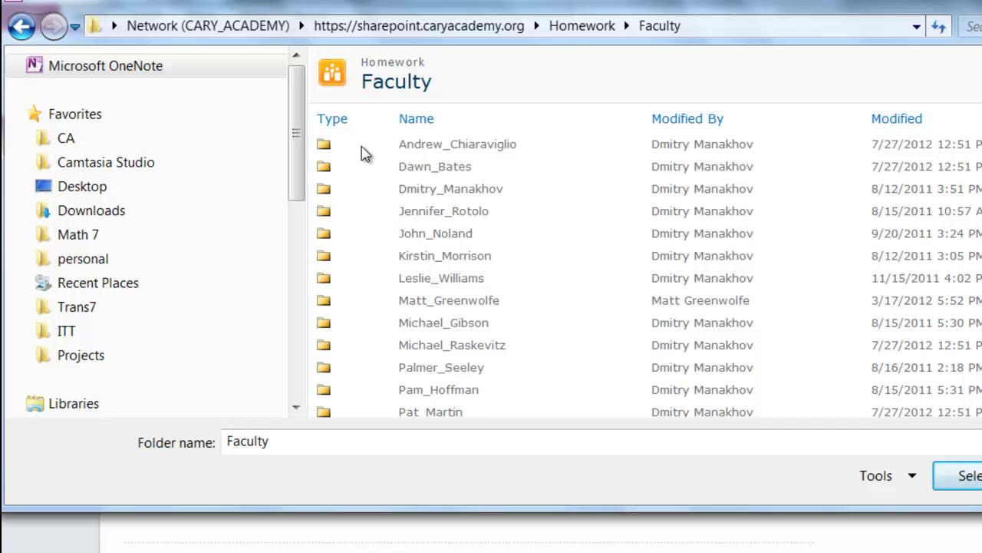
pyautogui.doubleClick(422, 281)
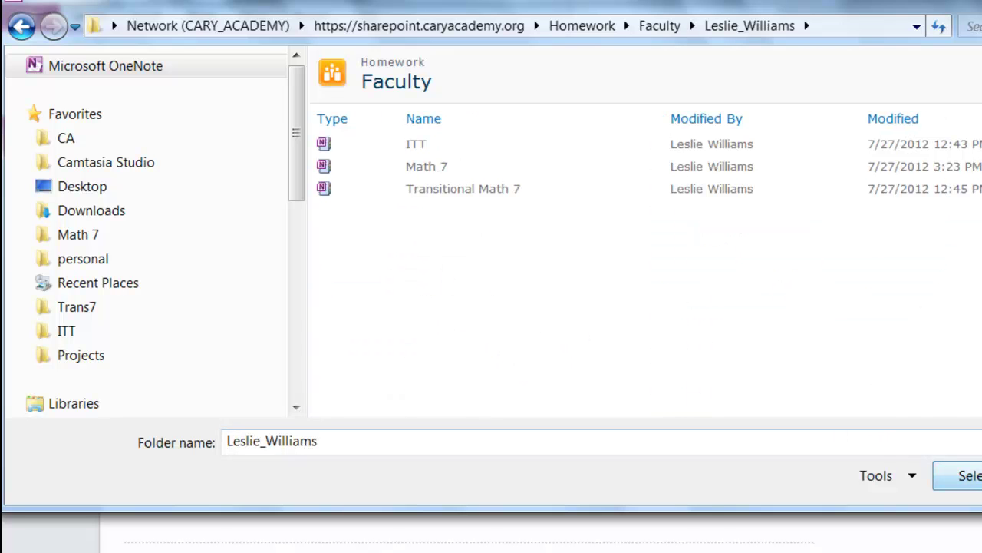
pyautogui.click(961, 475)
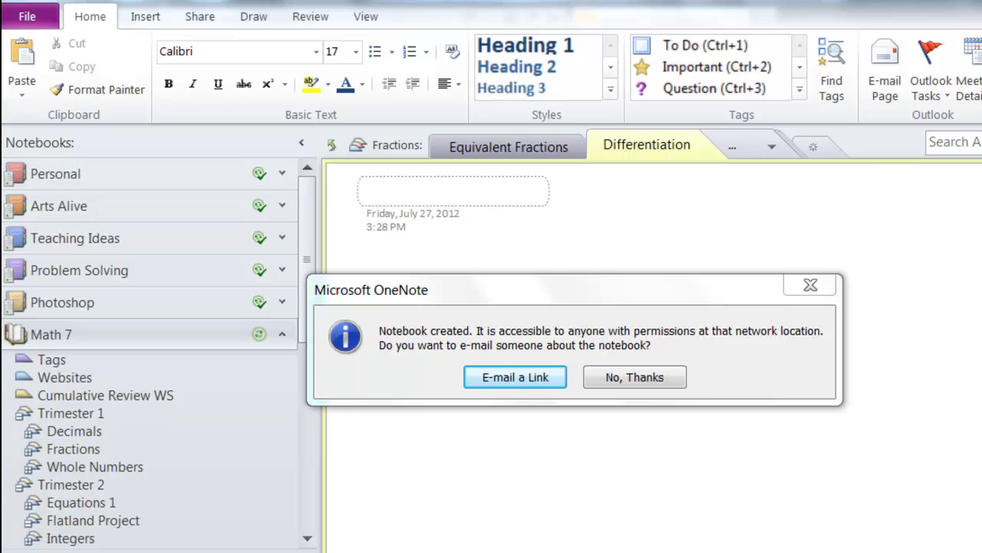
# - Decline e-mailing anyone and scroll the notebook list to show Pretend Notebook's New Section 1
pyautogui.click(644, 378)
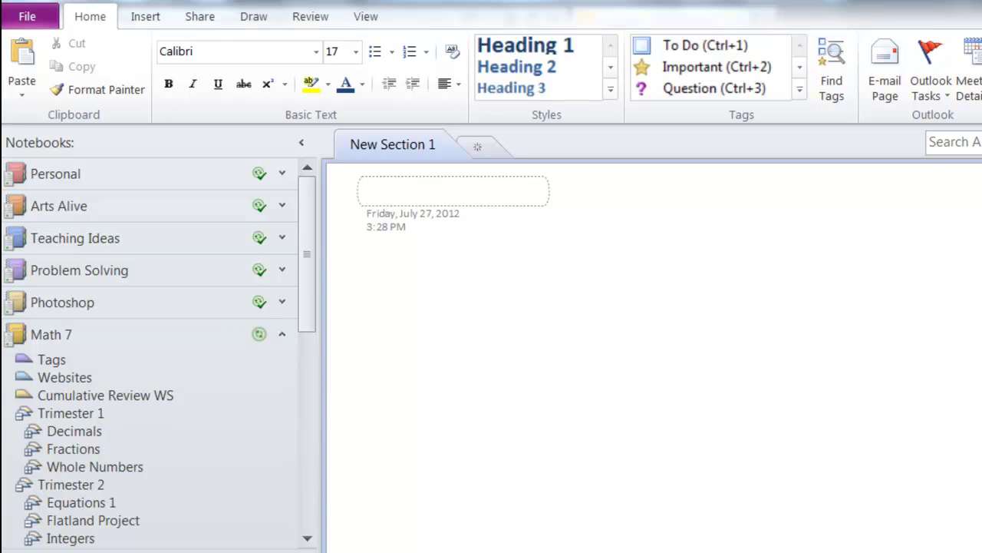
pyautogui.moveTo(309, 223); pyautogui.dragTo(313, 458)
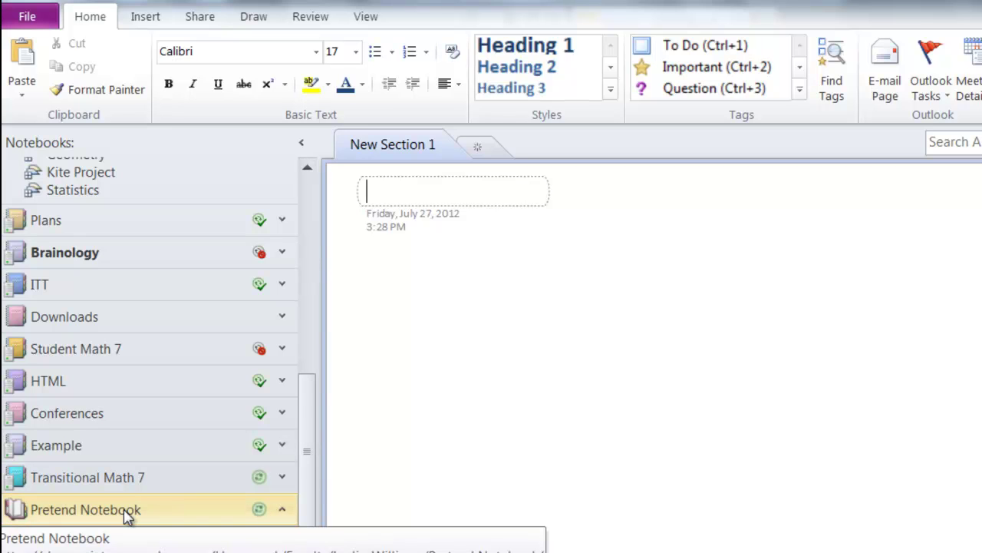